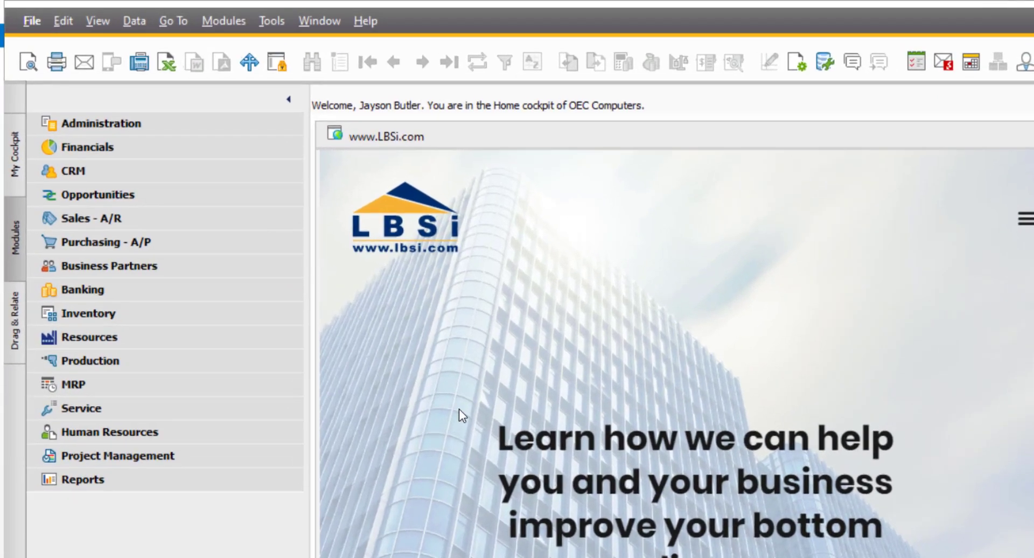
- Preview the empty sales and goods return request forms, then bring up A/R invoice 1082
{"action": "left_click", "coordinate": [164, 223]}
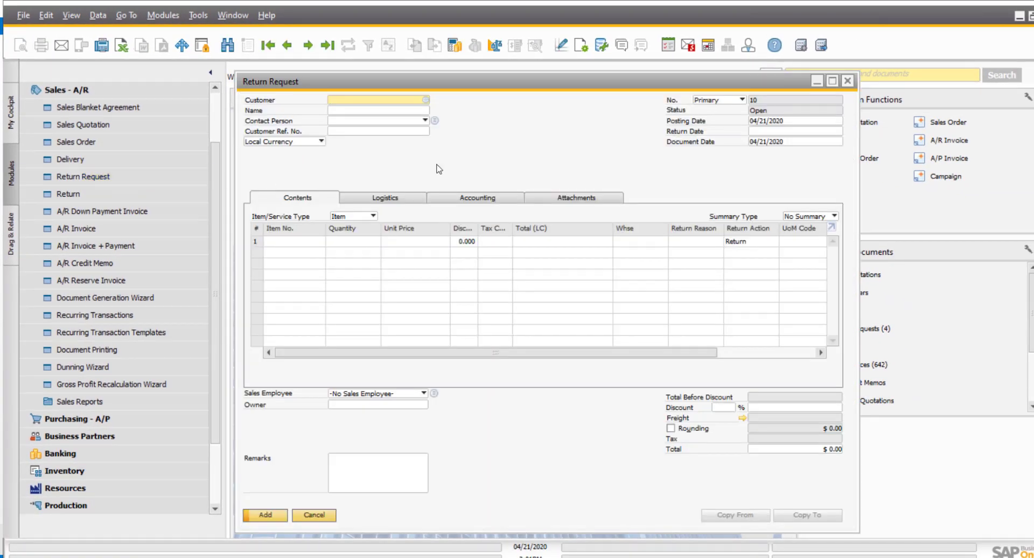
{"action": "left_click", "coordinate": [847, 81]}
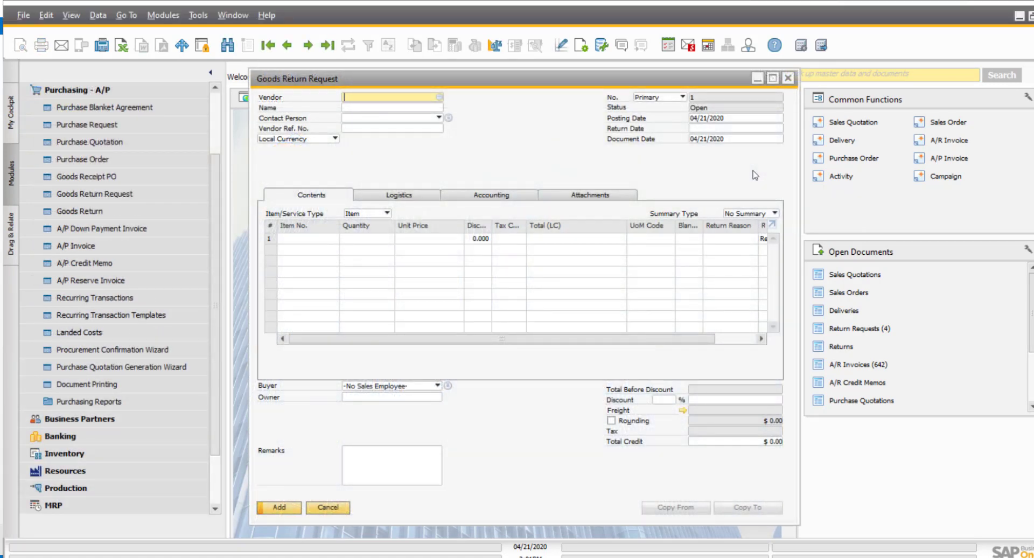
{"action": "left_click", "coordinate": [789, 78]}
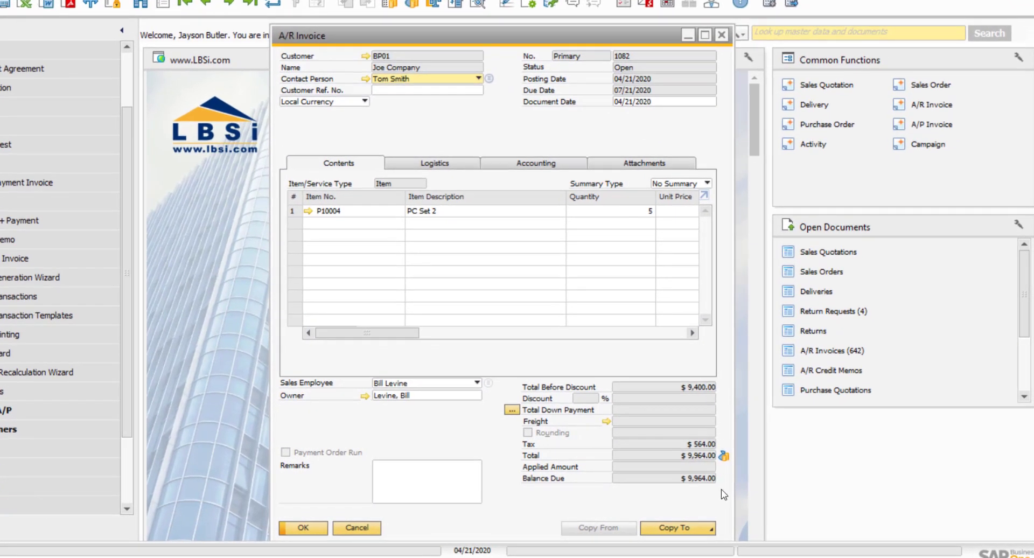
- Copy invoice 1082 into a new return request and route its P10004 line to warehouse 06 Returns
{"action": "left_click", "coordinate": [710, 531]}
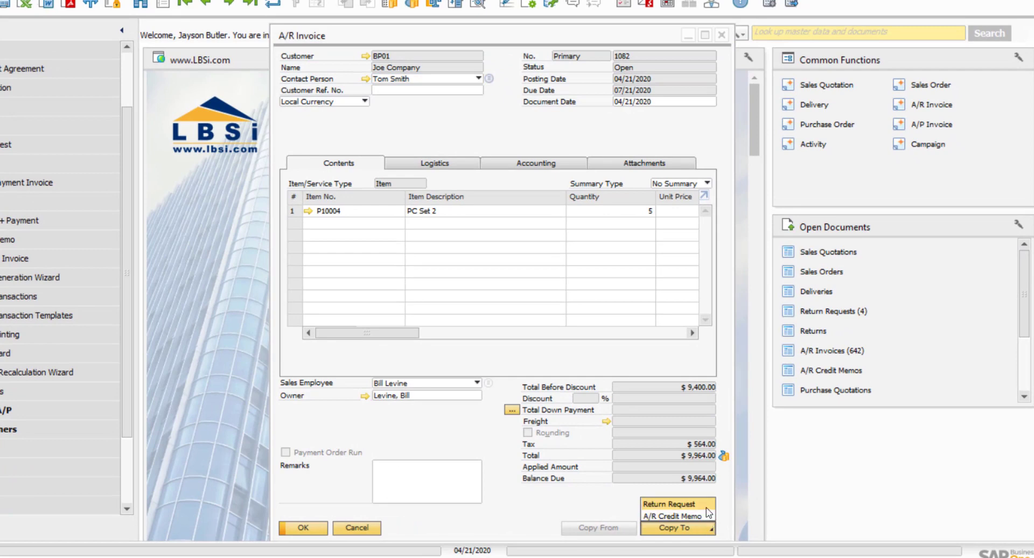
{"action": "left_click", "coordinate": [706, 505]}
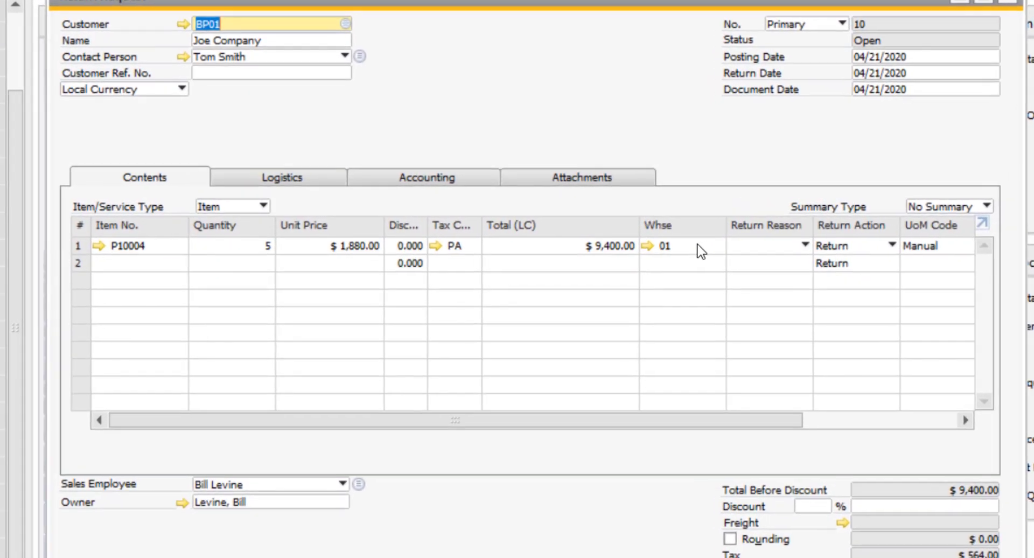
{"action": "left_click", "coordinate": [618, 235]}
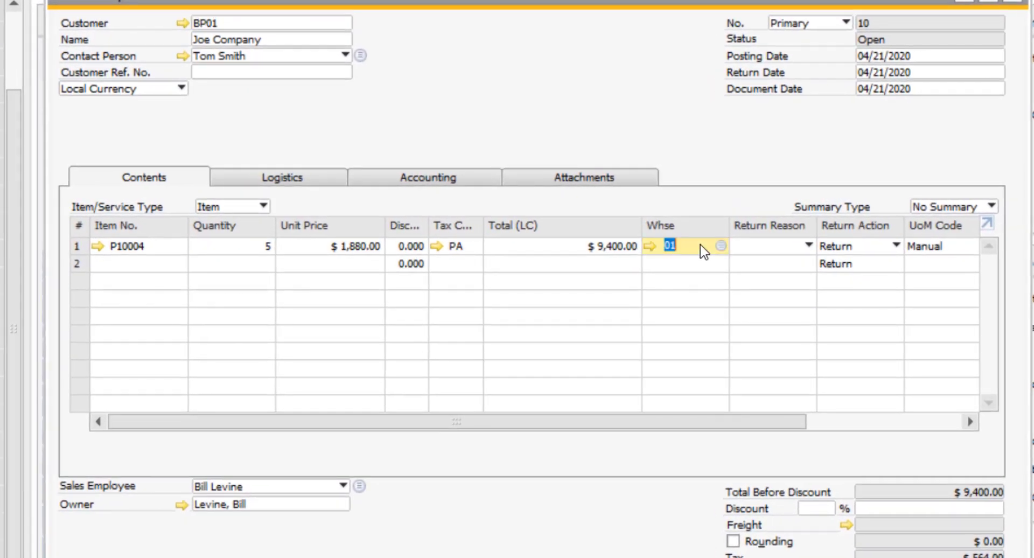
{"action": "type", "text": "06"}
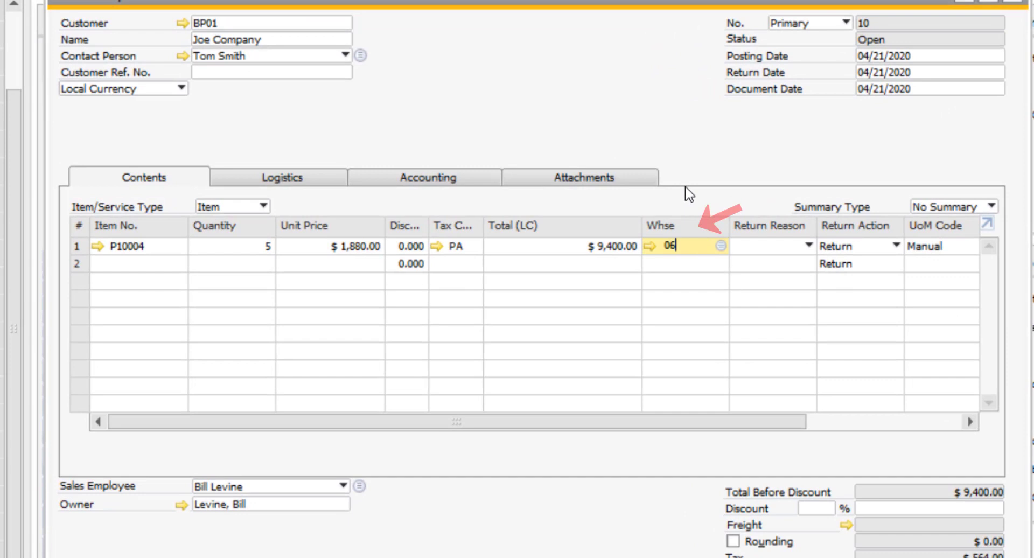
{"action": "key", "text": "Tab"}
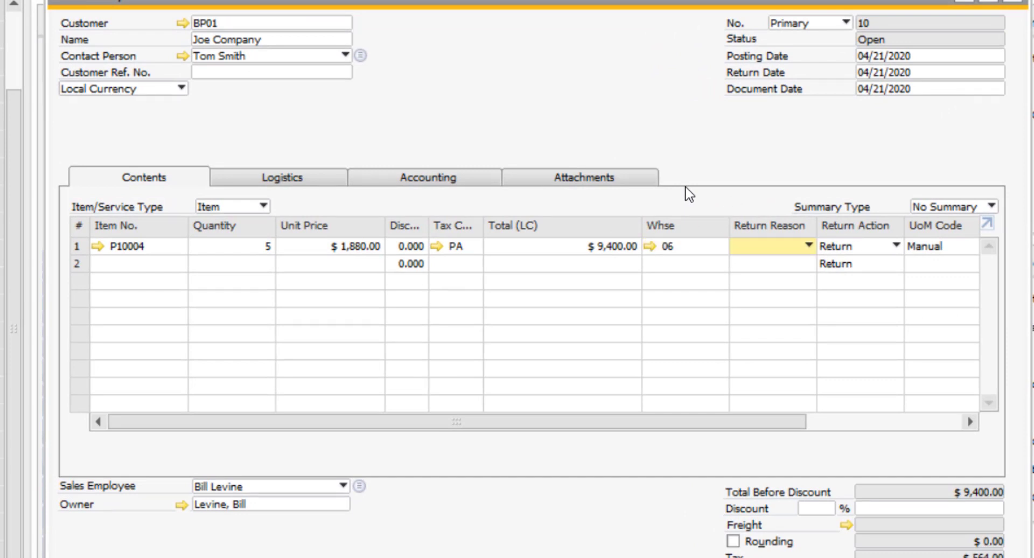
{"action": "left_click", "coordinate": [650, 246]}
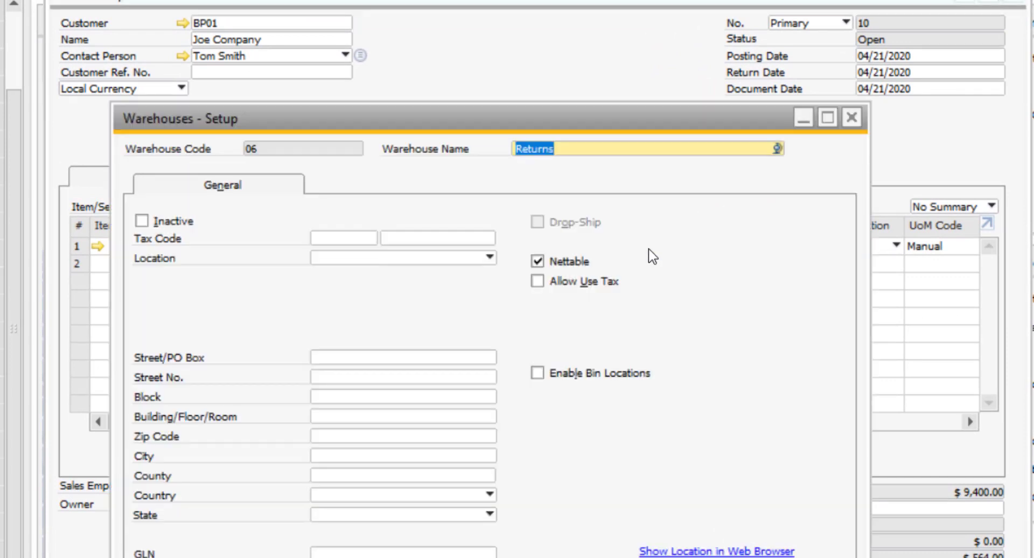
{"action": "key", "text": "End"}
{"action": "left_click", "coordinate": [851, 117]}
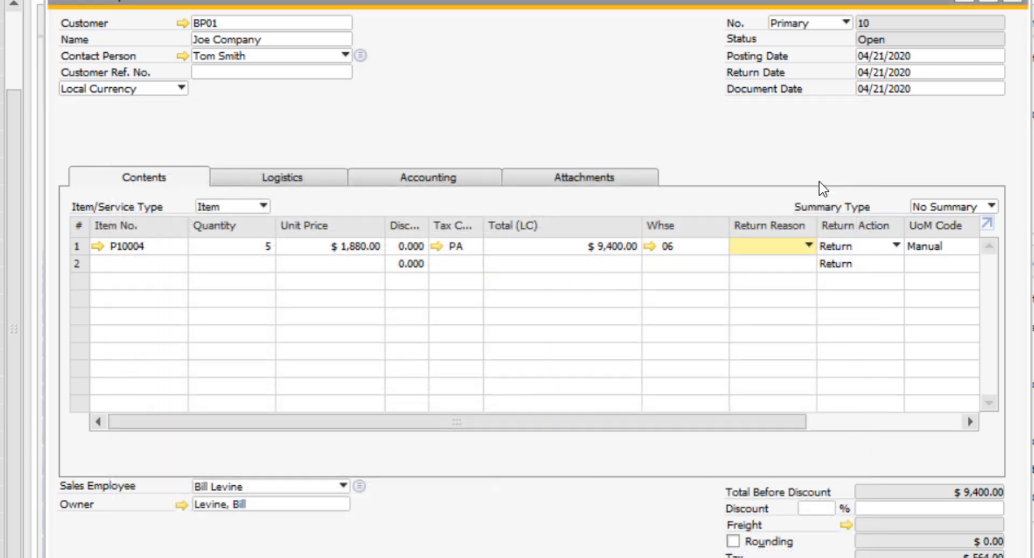
- Set row 1's return reason to Customer Changed Mind after checking the return reasons setup
{"action": "left_click", "coordinate": [807, 246]}
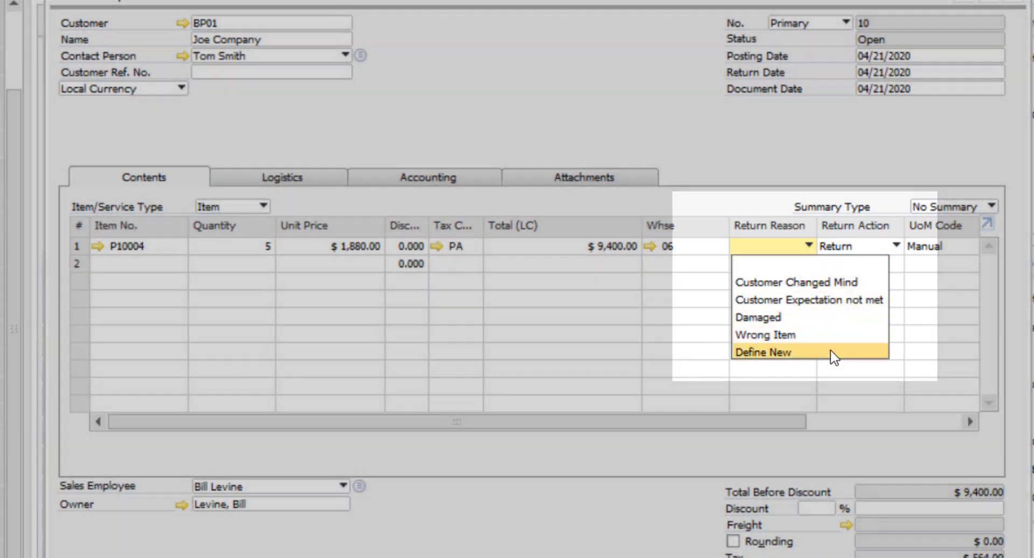
{"action": "left_click", "coordinate": [834, 352]}
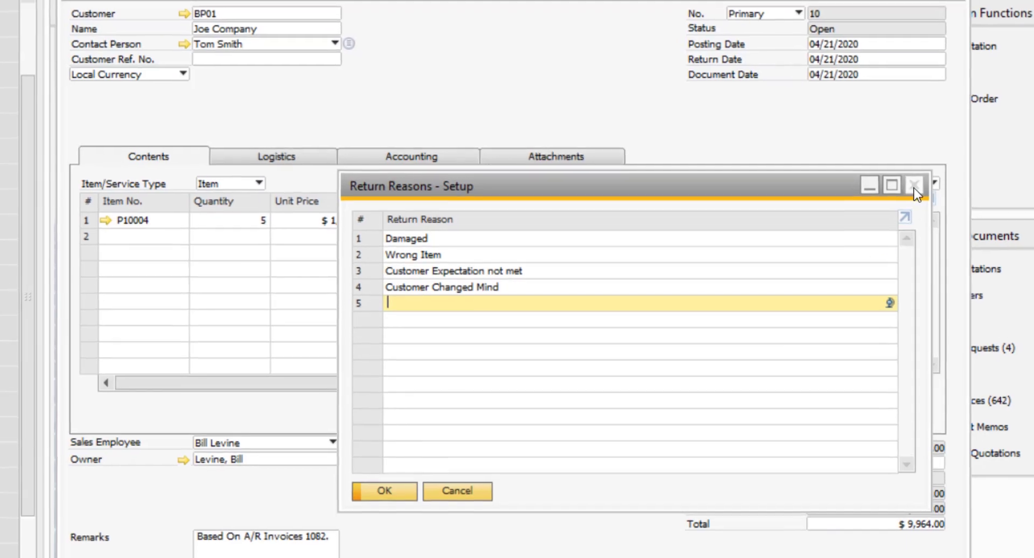
{"action": "left_click", "coordinate": [906, 179]}
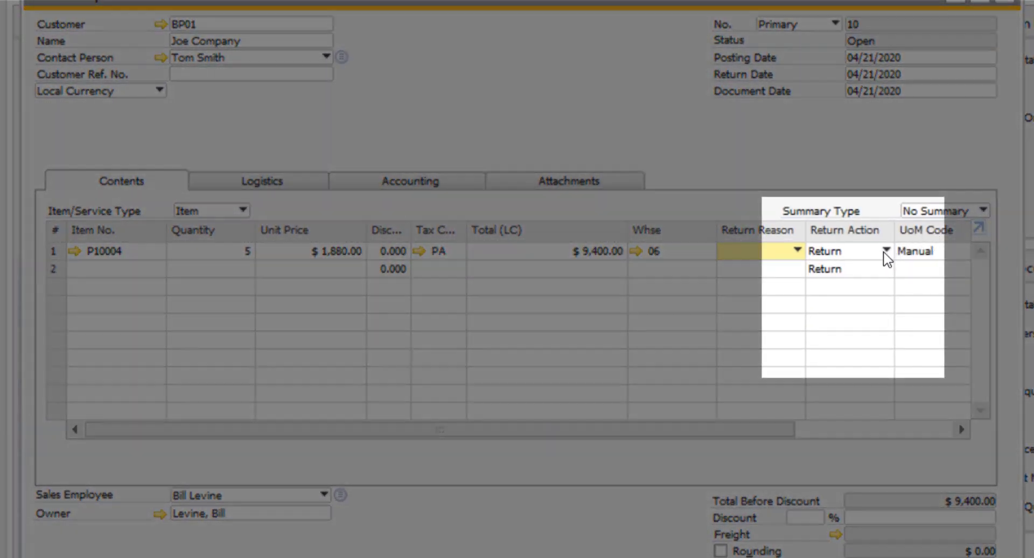
{"action": "left_click", "coordinate": [882, 247]}
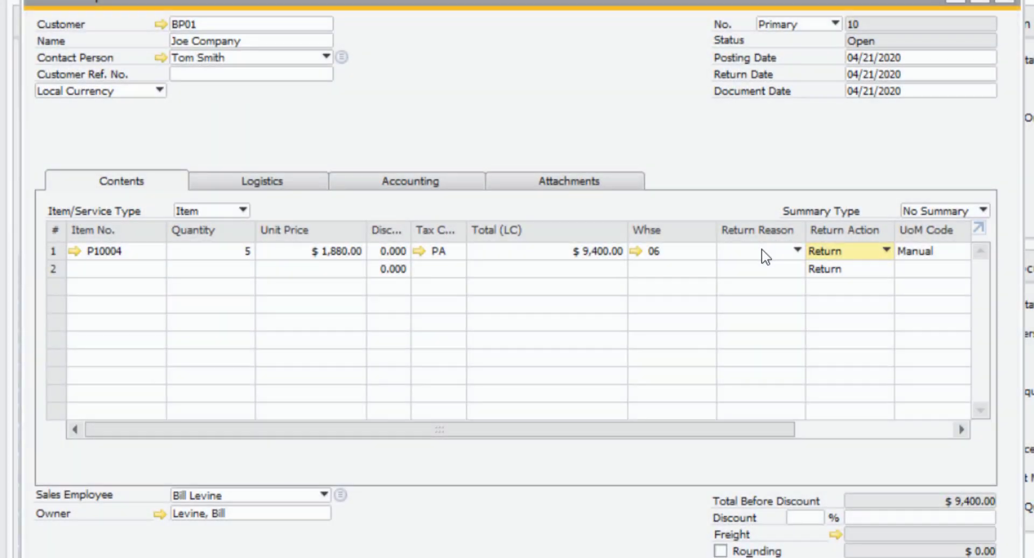
{"action": "left_click", "coordinate": [763, 251]}
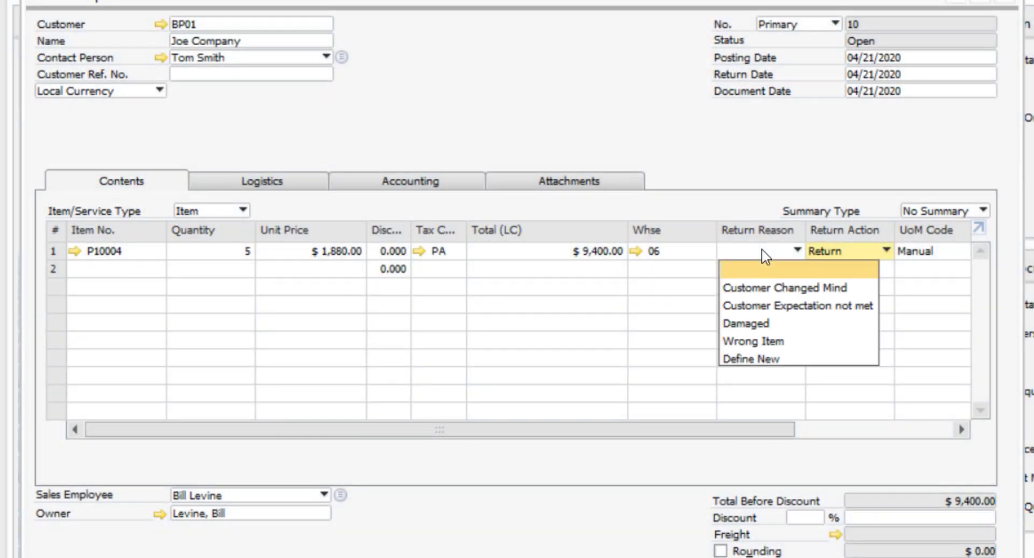
{"action": "left_click", "coordinate": [774, 292]}
{"action": "left_click", "coordinate": [838, 257]}
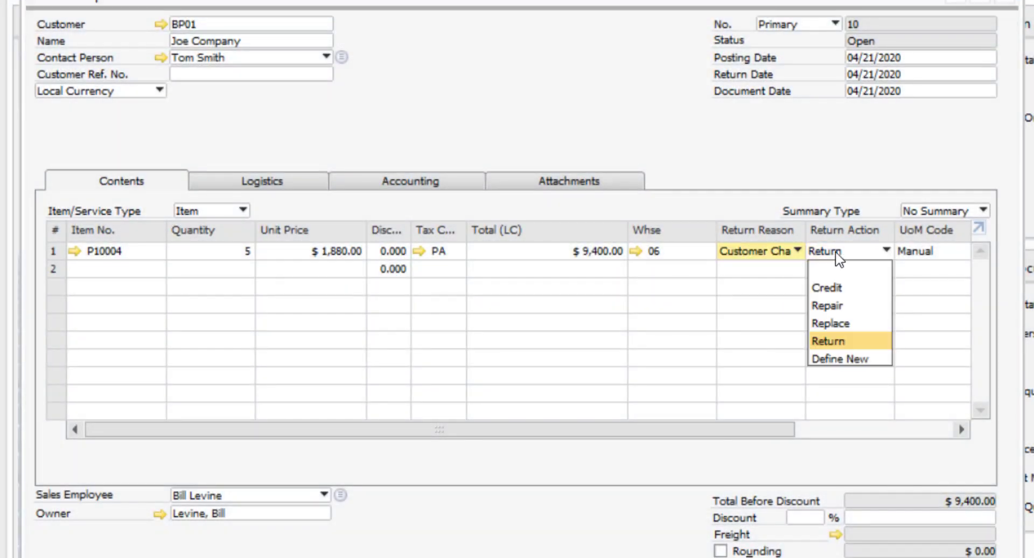
- Set return action Credit, add return request 10, and review its extra options
{"action": "left_click", "coordinate": [826, 288]}
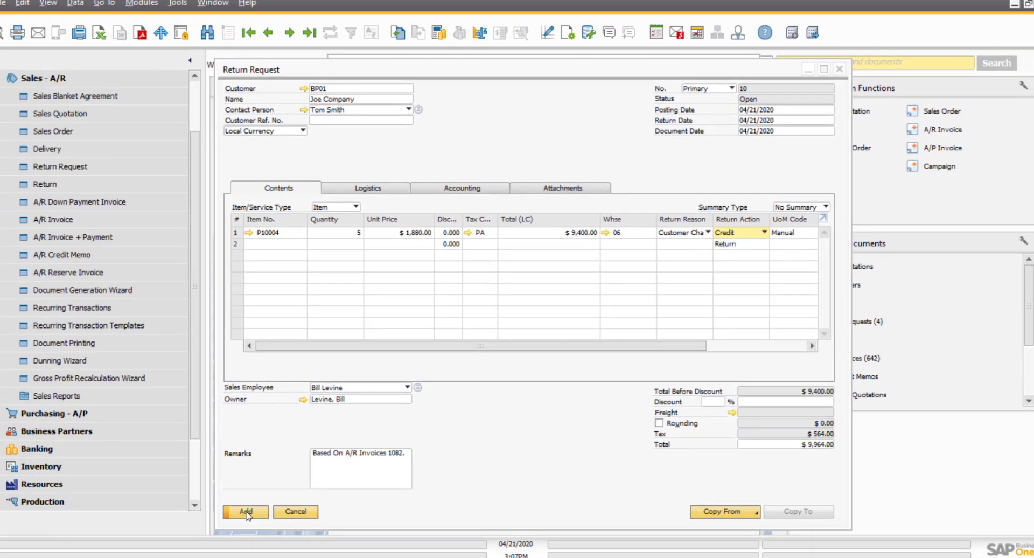
{"action": "left_click", "coordinate": [246, 511]}
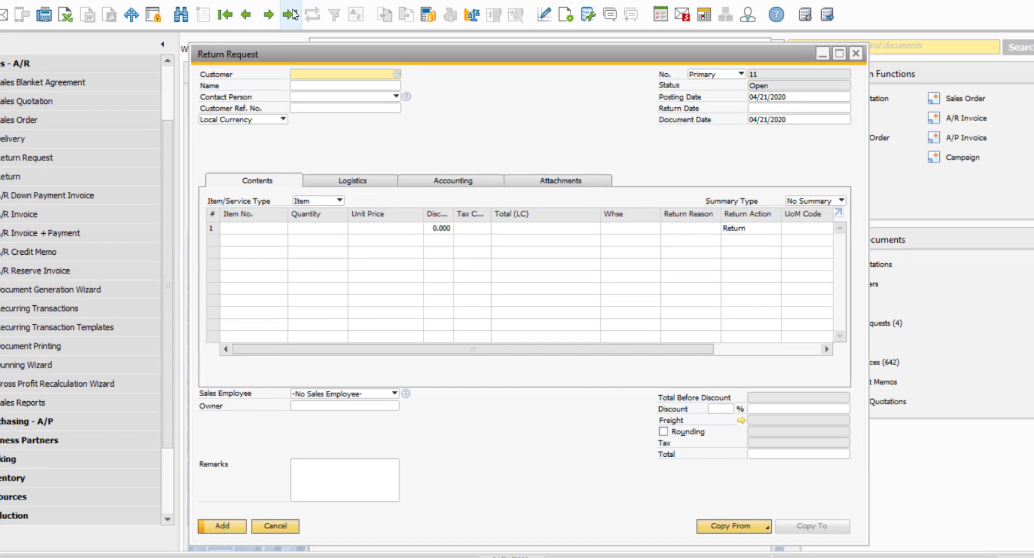
{"action": "key", "text": "Page_Up"}
{"action": "right_click", "coordinate": [502, 122]}
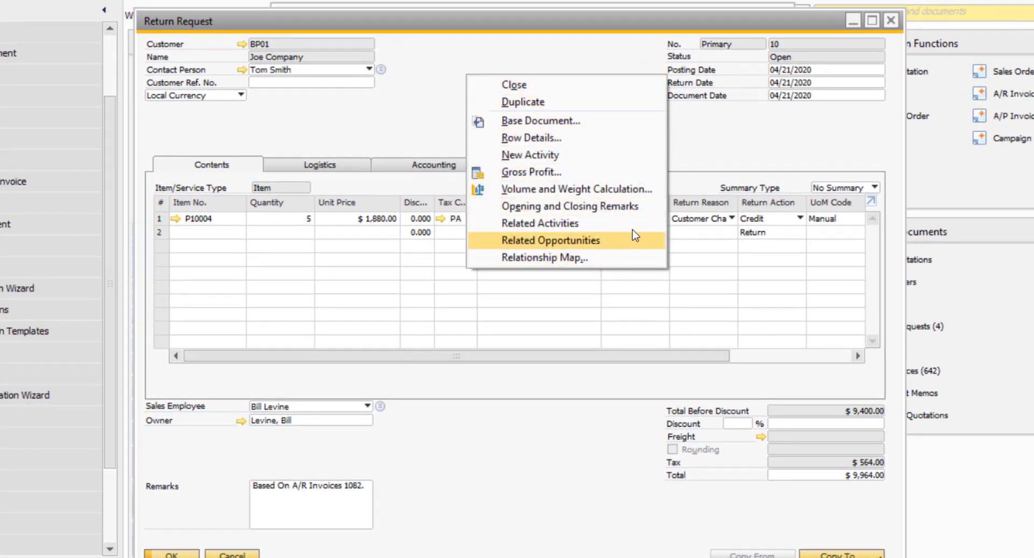
{"action": "left_click", "coordinate": [617, 59]}
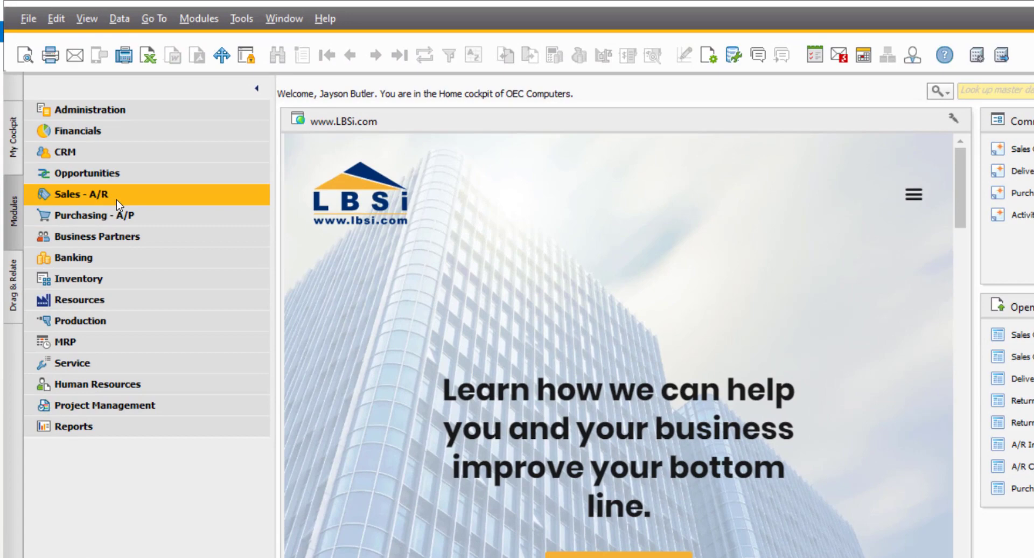
- Run the Open Items List for Return Requests, showing request 10 for $9,964.00
{"action": "left_click", "coordinate": [97, 149]}
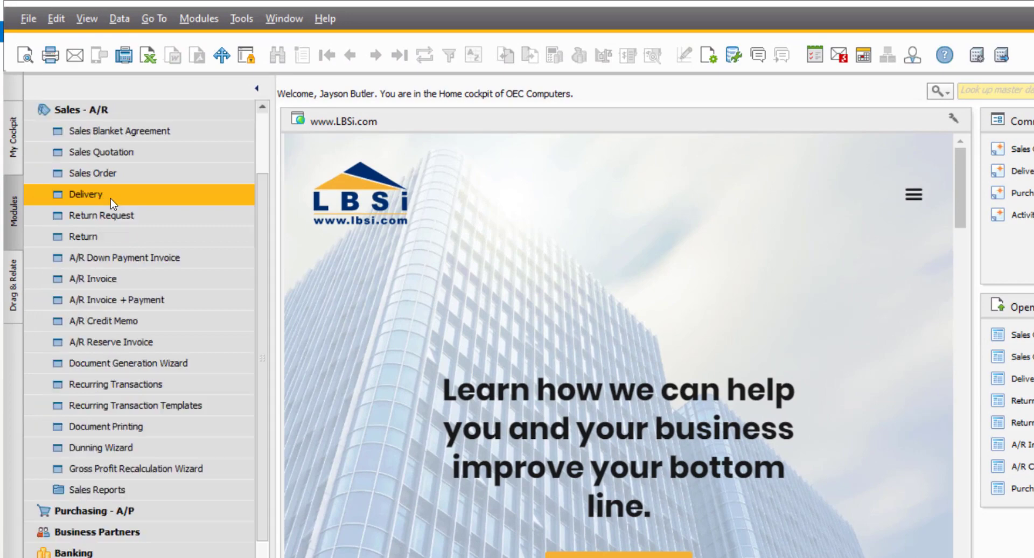
{"action": "left_click", "coordinate": [140, 491]}
{"action": "left_click", "coordinate": [162, 406]}
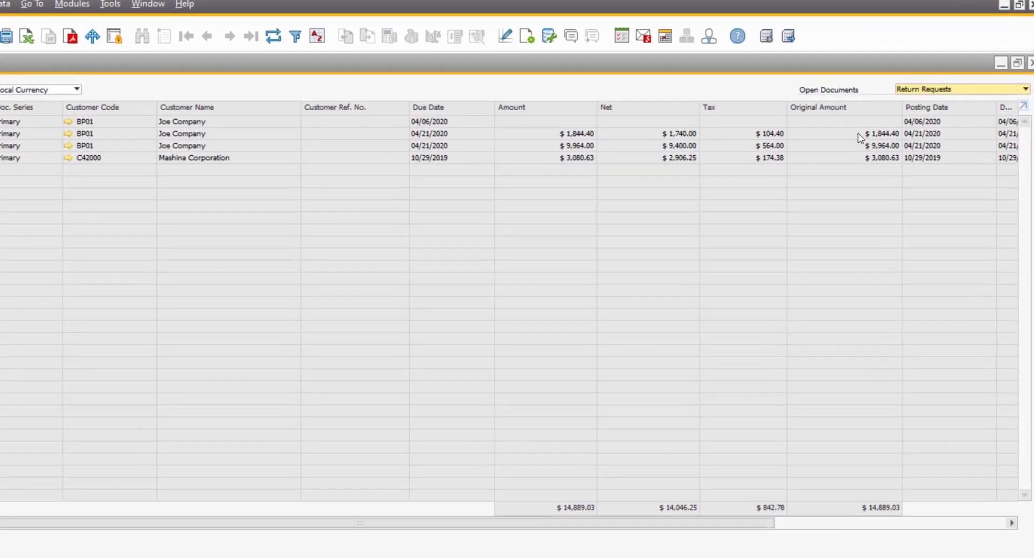
{"action": "left_click", "coordinate": [969, 89]}
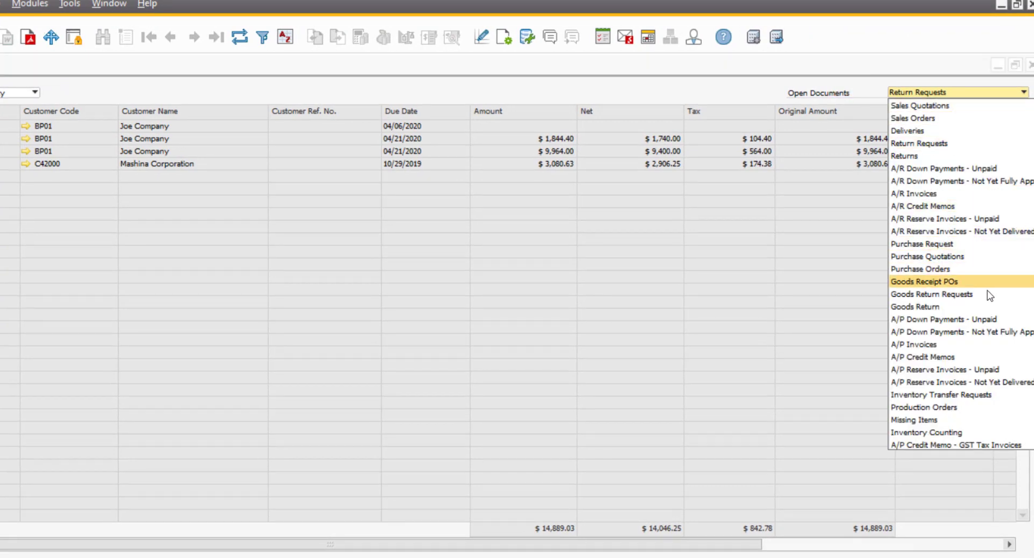
{"action": "left_click", "coordinate": [969, 143]}
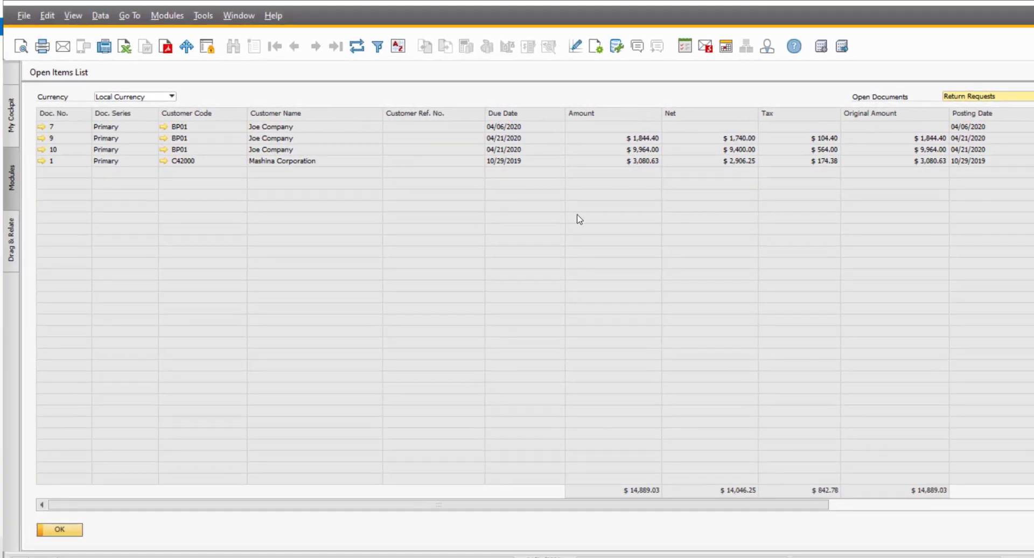
{"action": "left_click", "coordinate": [43, 150]}
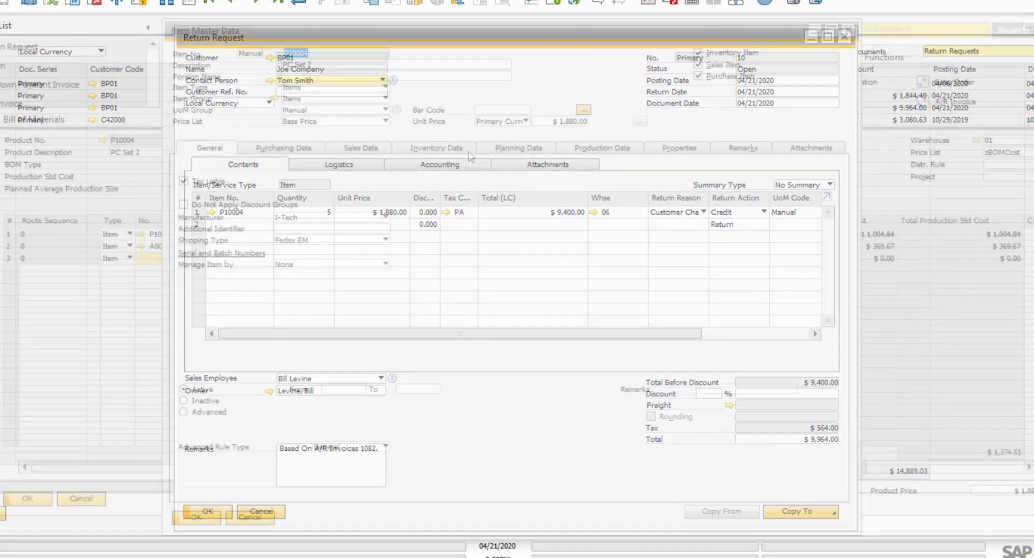
{"action": "left_click", "coordinate": [471, 151]}
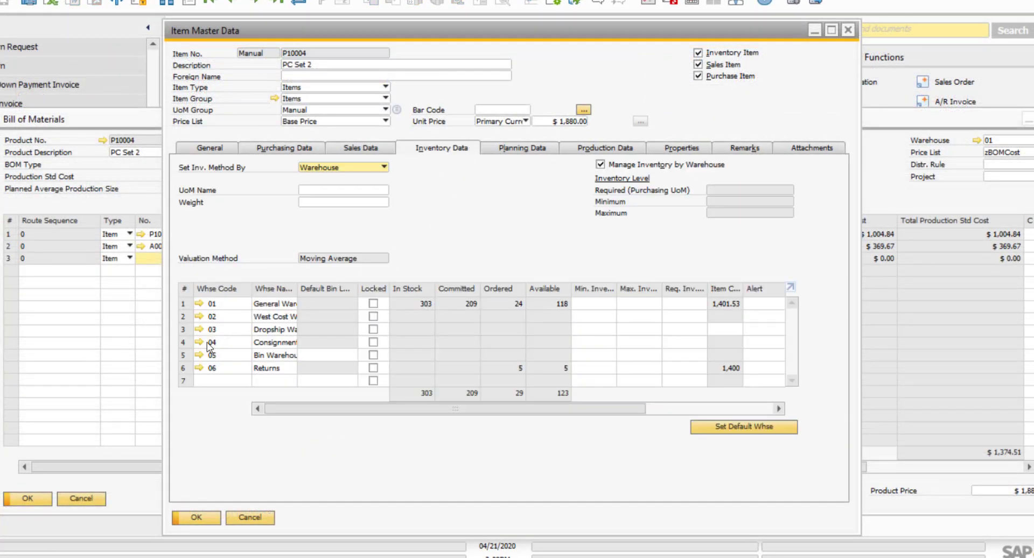
{"action": "left_click", "coordinate": [182, 369]}
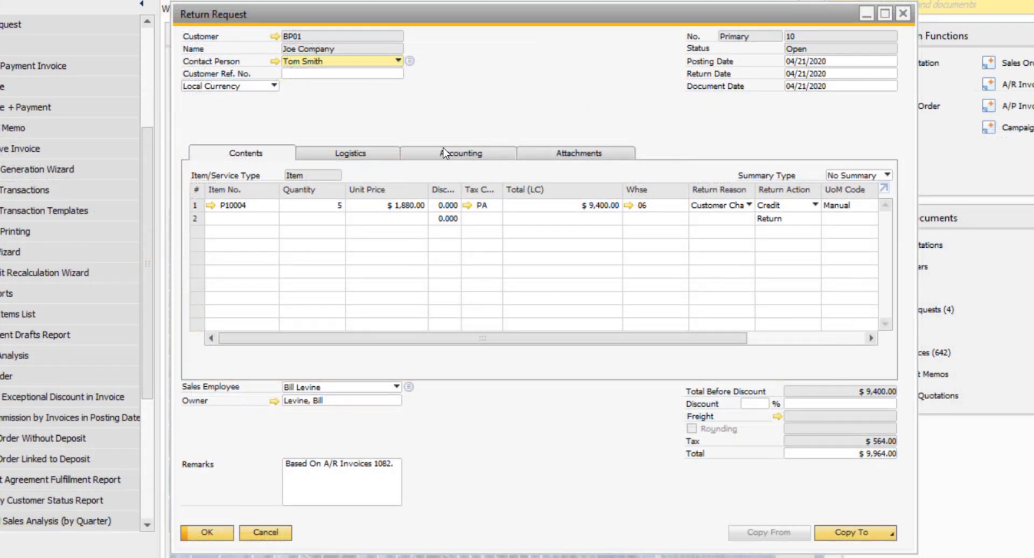
- Change the P10004 return quantity to 3
{"action": "left_click", "coordinate": [339, 209]}
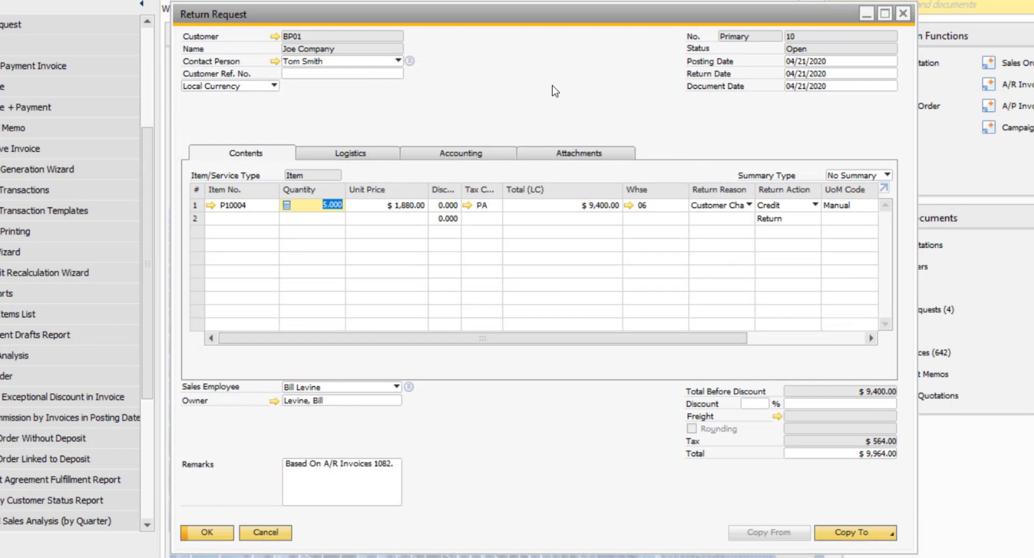
{"action": "type", "text": "3"}
{"action": "key", "text": "Tab"}
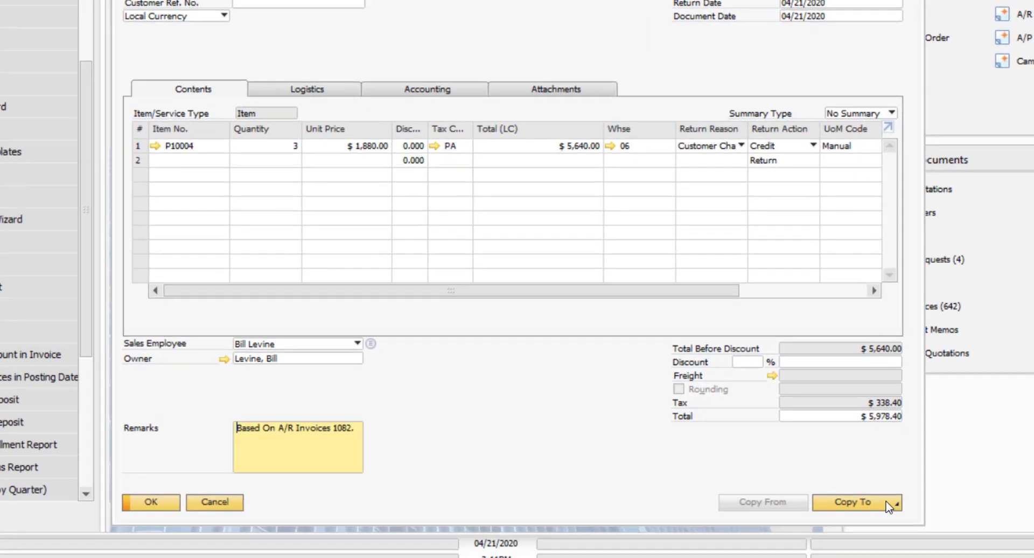
- Copy the return request to an A/R credit memo, add it, and open its journal entry
{"action": "left_click", "coordinate": [883, 527]}
{"action": "left_click", "coordinate": [856, 517]}
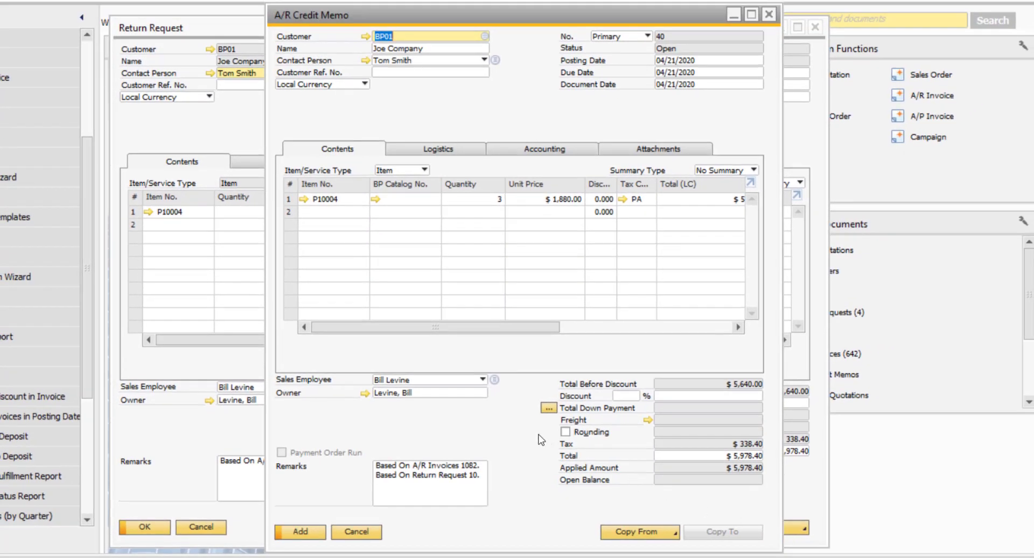
{"action": "key", "text": "Return"}
{"action": "right_click", "coordinate": [412, 110]}
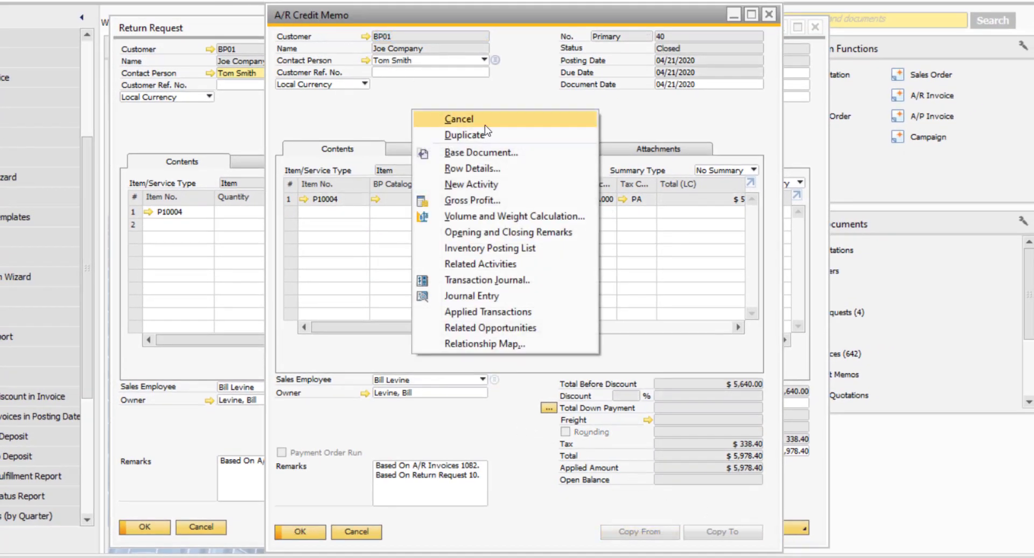
{"action": "left_click", "coordinate": [529, 296]}
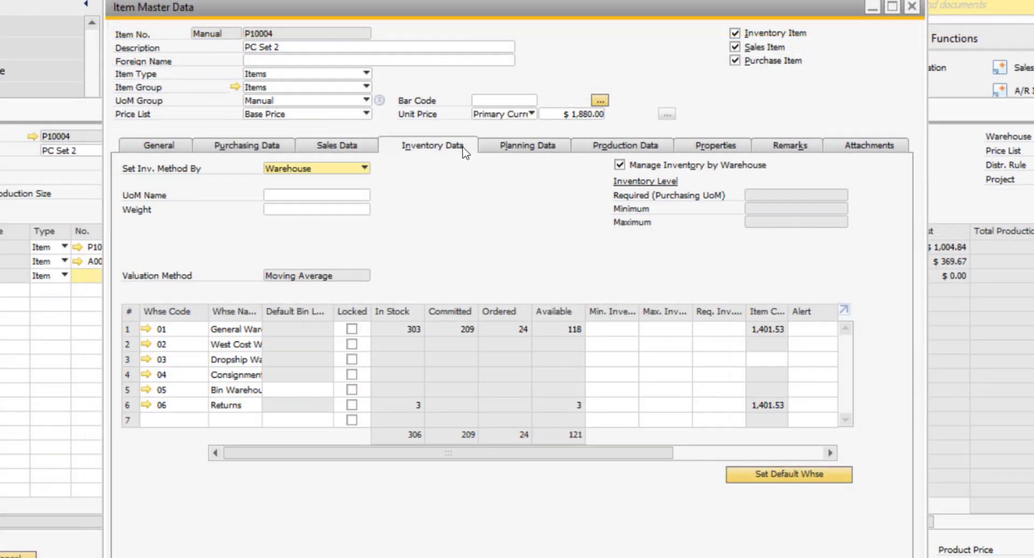
- Select the 06 Returns warehouse row to bring up return request 11
{"action": "left_click", "coordinate": [133, 405]}
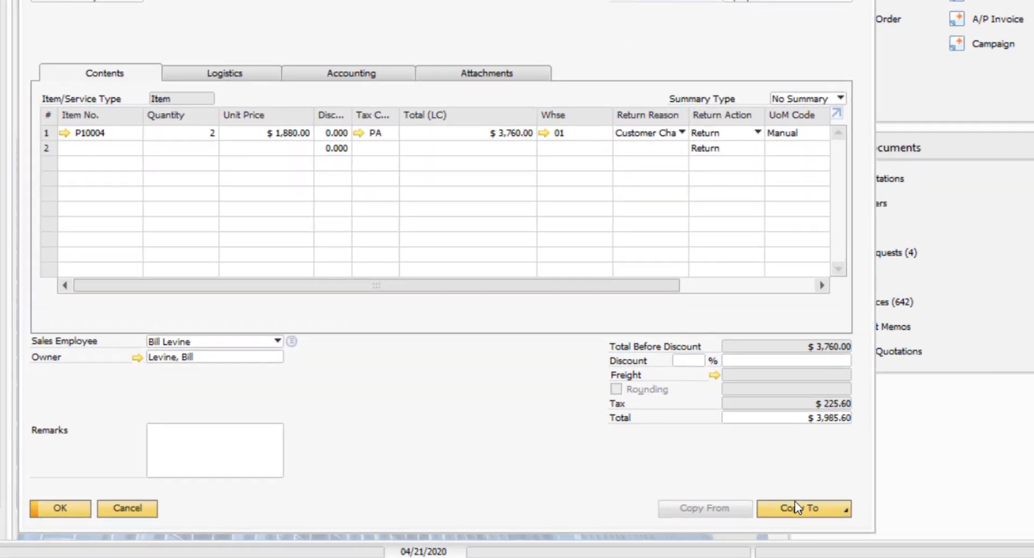
- Copy return request 11 into a return and preview its journal entry
{"action": "left_click", "coordinate": [856, 541]}
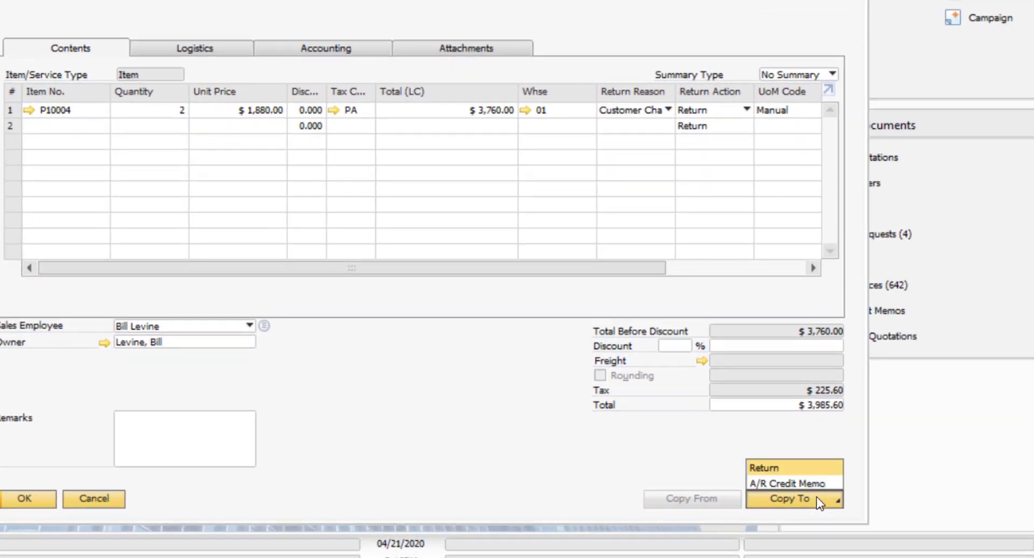
{"action": "left_click", "coordinate": [815, 469]}
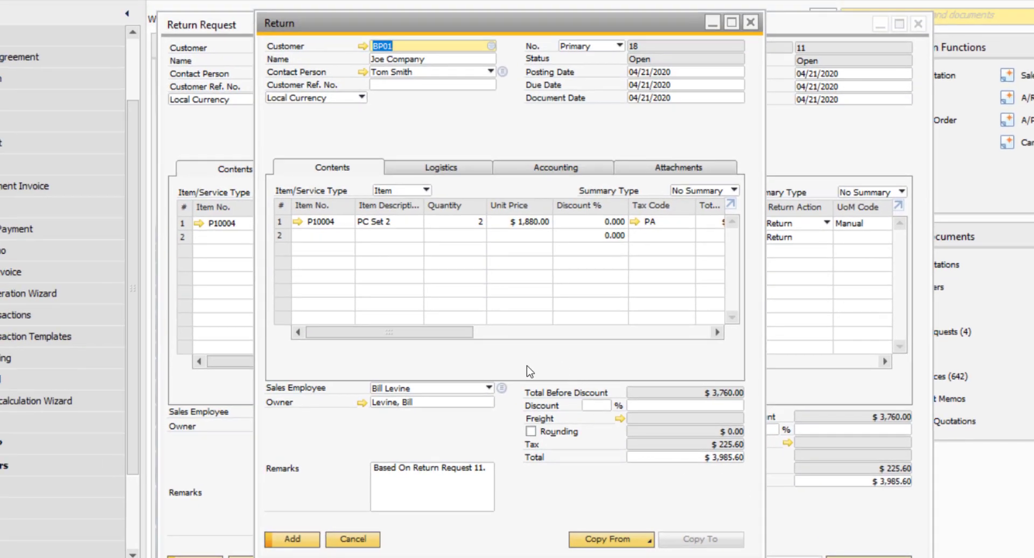
{"action": "right_click", "coordinate": [499, 131]}
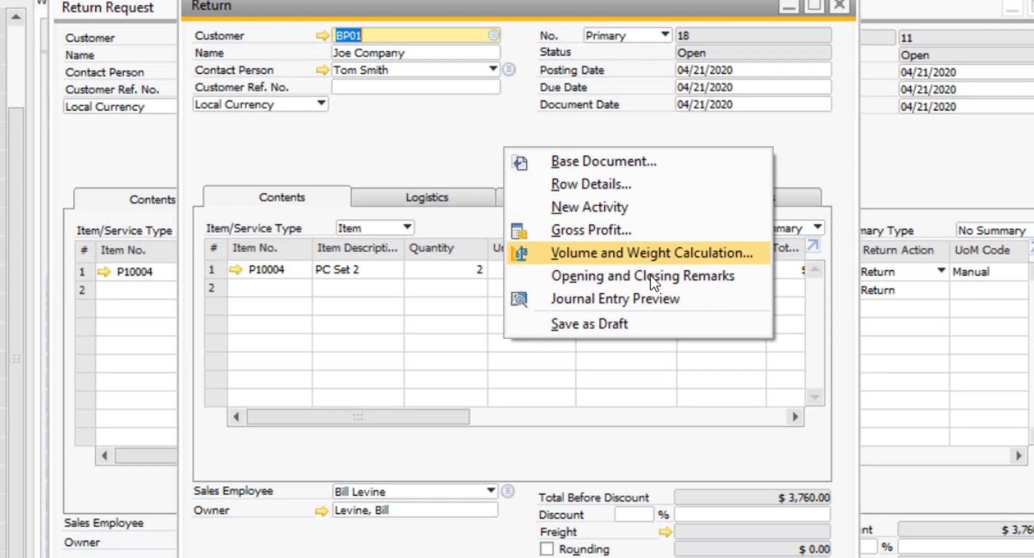
{"action": "left_click", "coordinate": [671, 298]}
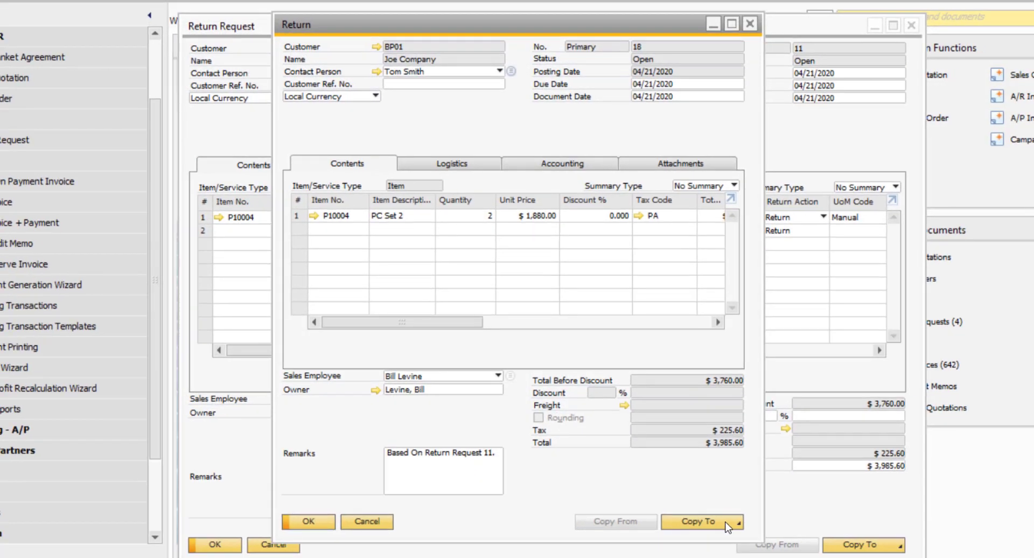
- Copy the return to a delivery of 2 units of P10004 and confirm adding it
{"action": "left_click", "coordinate": [728, 527]}
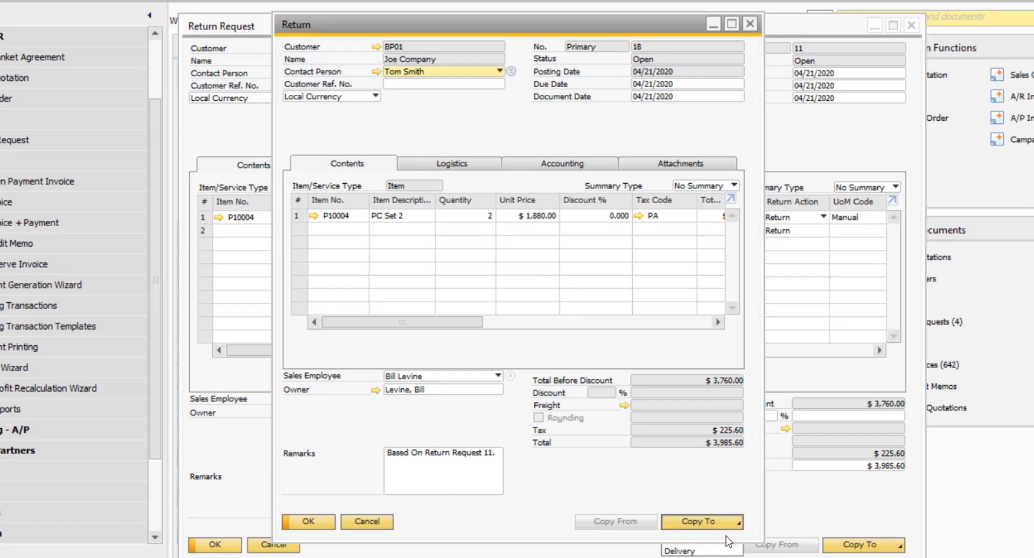
{"action": "left_click", "coordinate": [695, 538]}
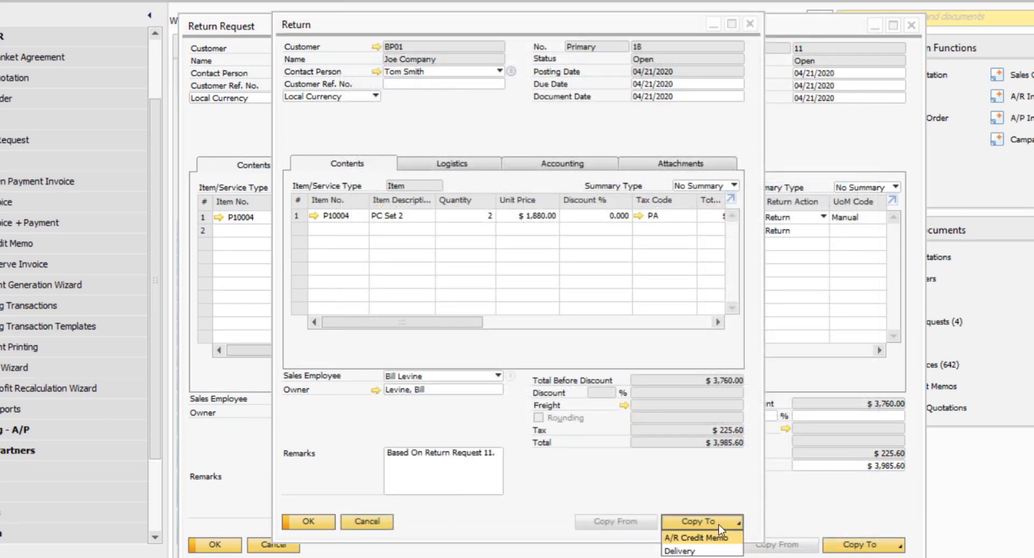
{"action": "left_click", "coordinate": [710, 552]}
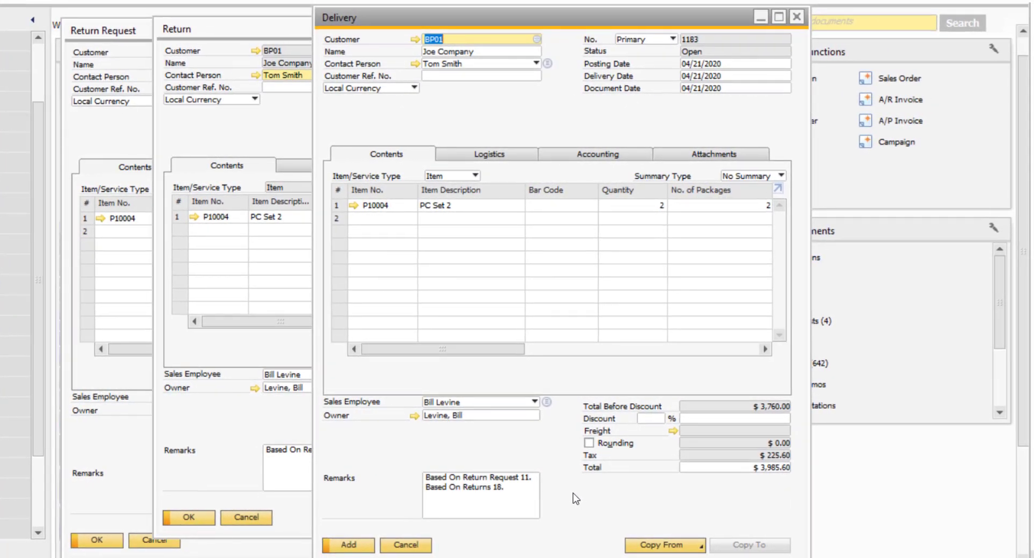
{"action": "left_click", "coordinate": [361, 546]}
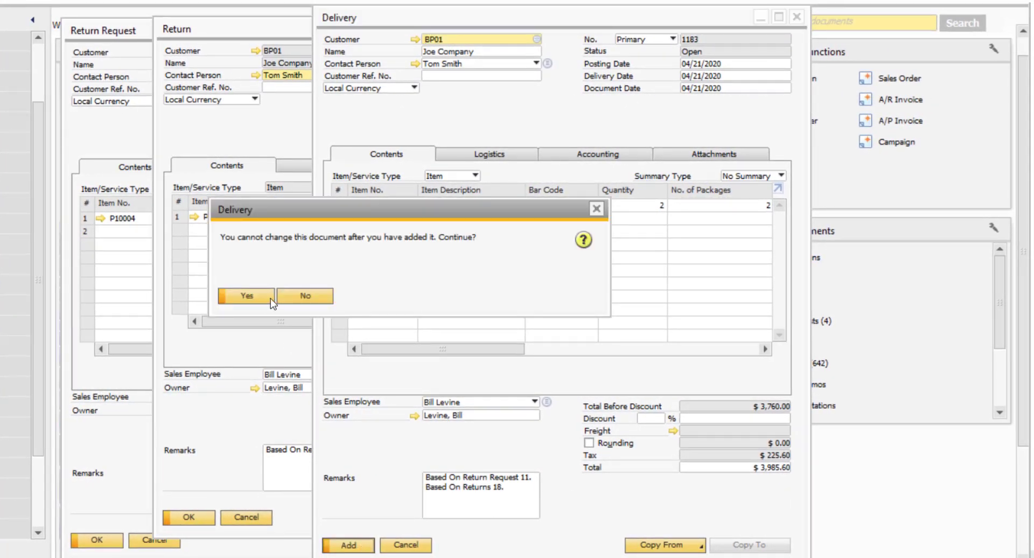
{"action": "left_click", "coordinate": [246, 296]}
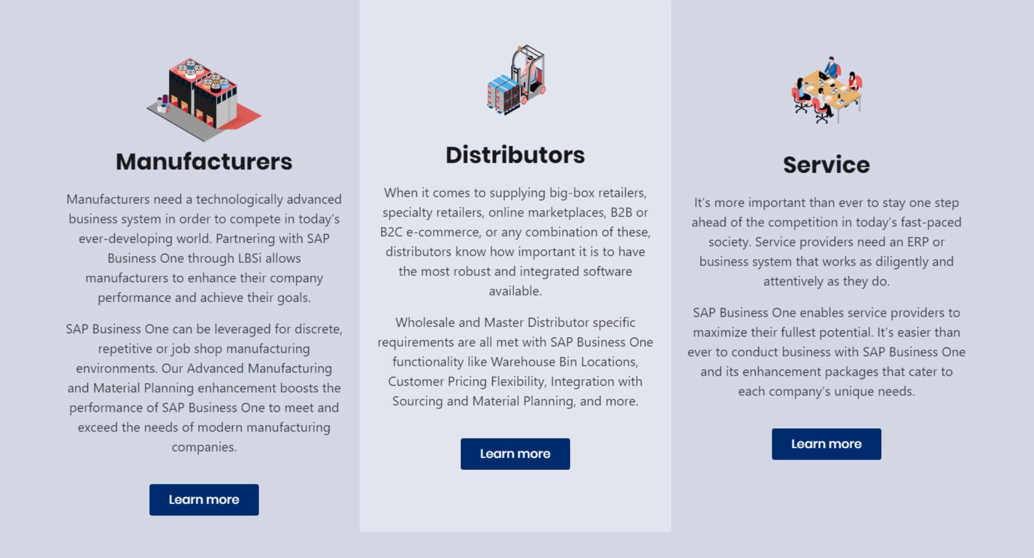
- Browse the LBSi site and go to the Contact Us page's enquiry form
{"action": "scroll", "coordinate": [517, 279], "scroll_direction": "down", "scroll_amount": 3}
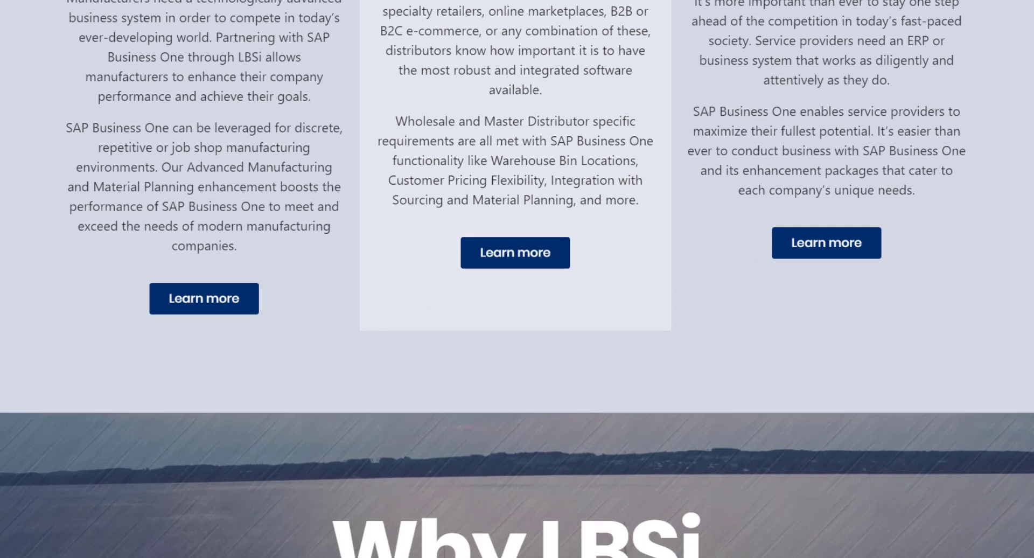
{"action": "scroll", "coordinate": [517, 279], "scroll_direction": "down", "scroll_amount": 2}
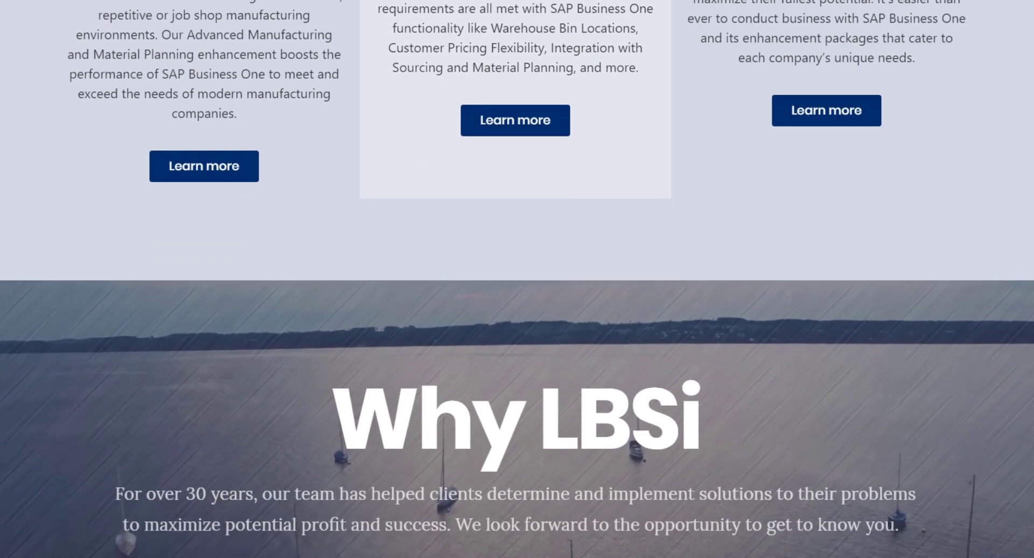
{"action": "scroll", "coordinate": [517, 279], "scroll_direction": "down", "scroll_amount": 3}
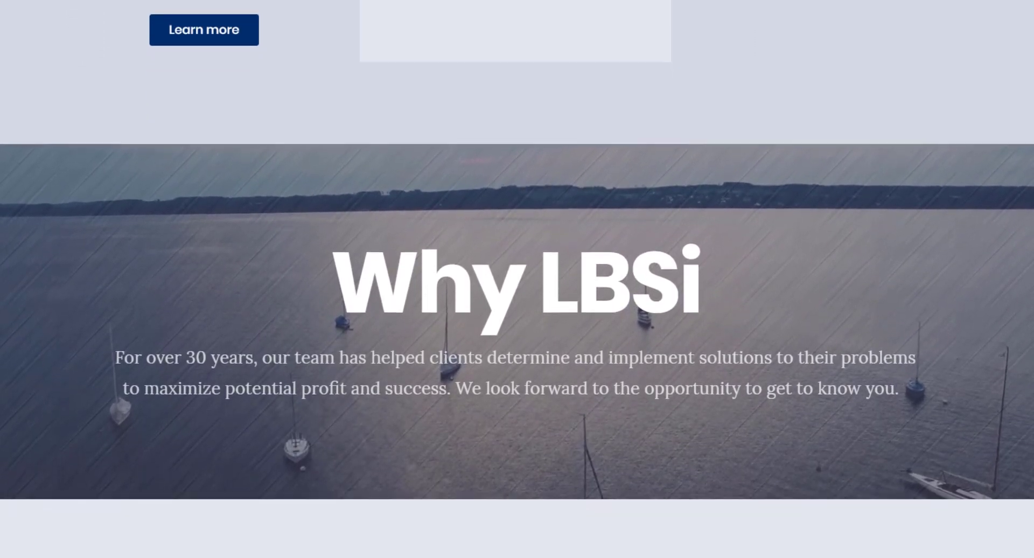
{"action": "scroll", "coordinate": [517, 279], "scroll_direction": "down", "scroll_amount": 3}
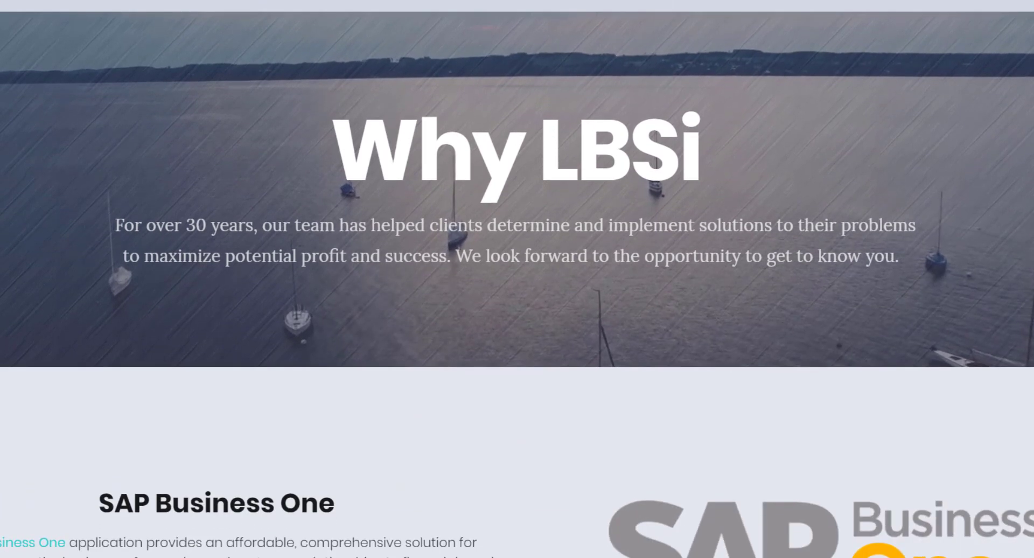
{"action": "scroll", "coordinate": [517, 279], "scroll_direction": "down", "scroll_amount": 2}
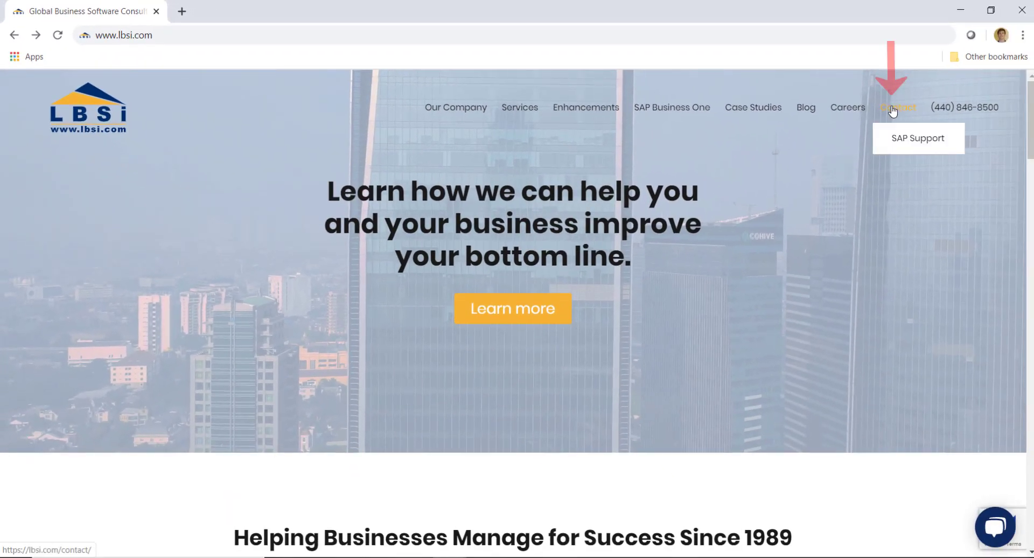
{"action": "left_click", "coordinate": [892, 109]}
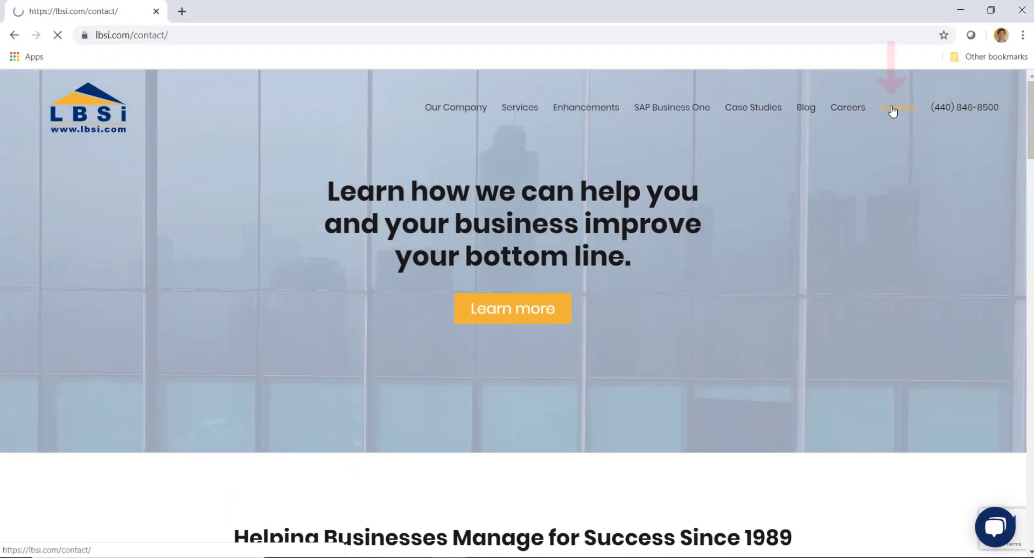
{"action": "scroll", "coordinate": [513, 313], "scroll_direction": "down", "scroll_amount": 5}
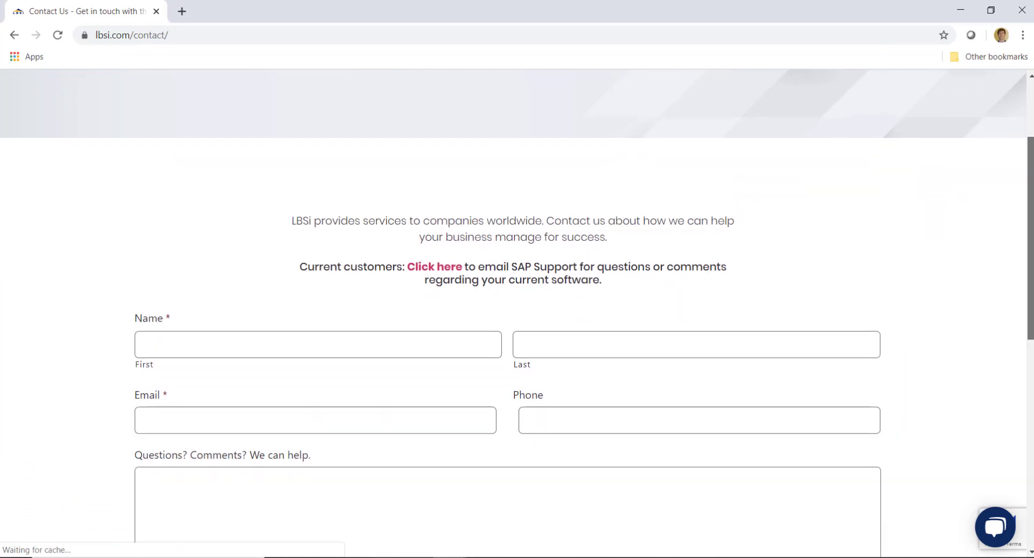